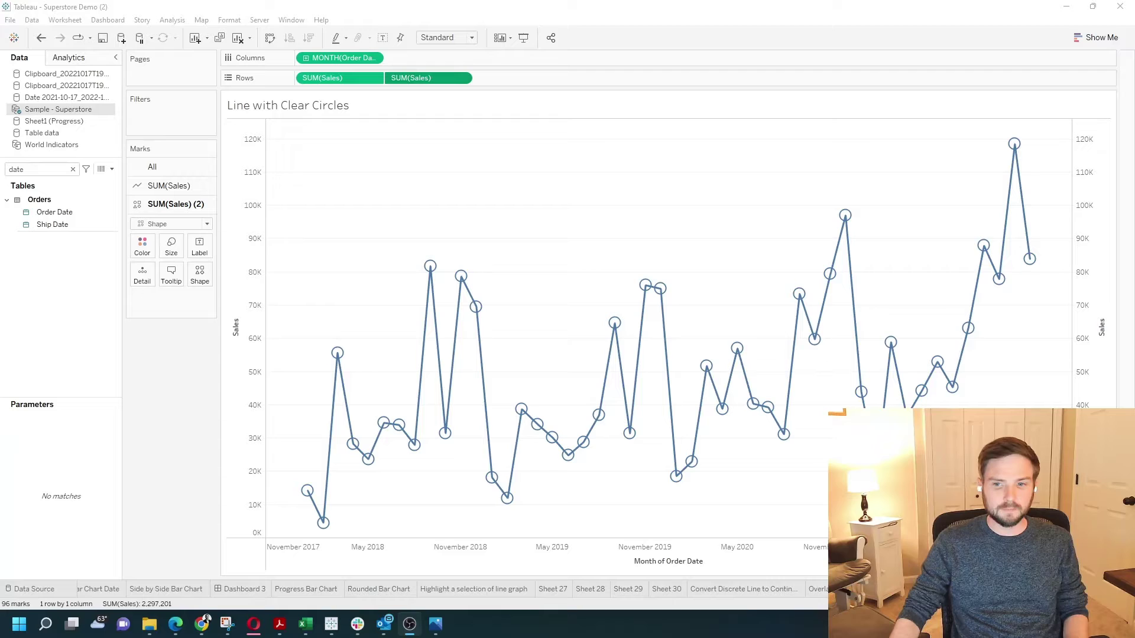
On a new sheet, plot SUM(Sales) by continuous month of Order Date as a line chart.
key("ctrl+m")
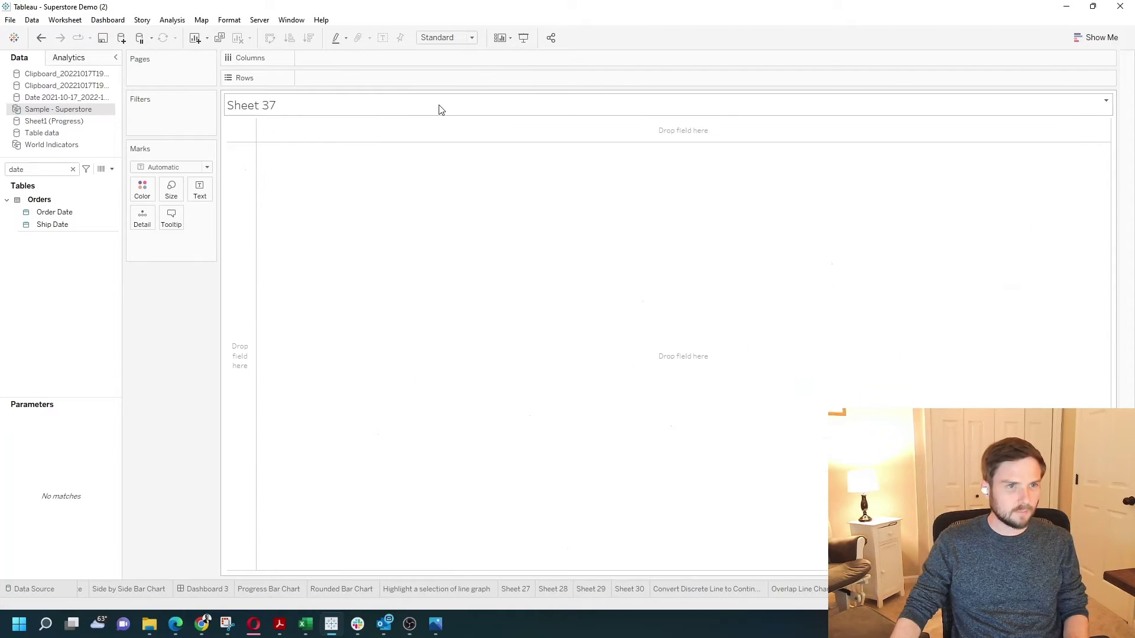
left_click_drag(121, 182, 134, 187)
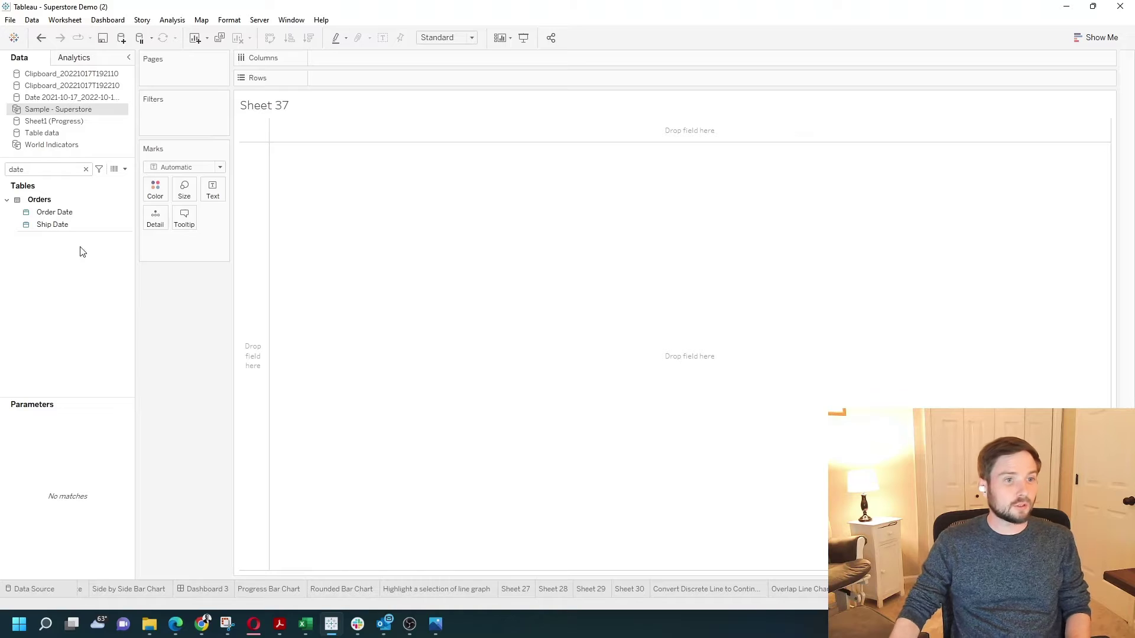
left_click_drag(61, 211, 347, 62)
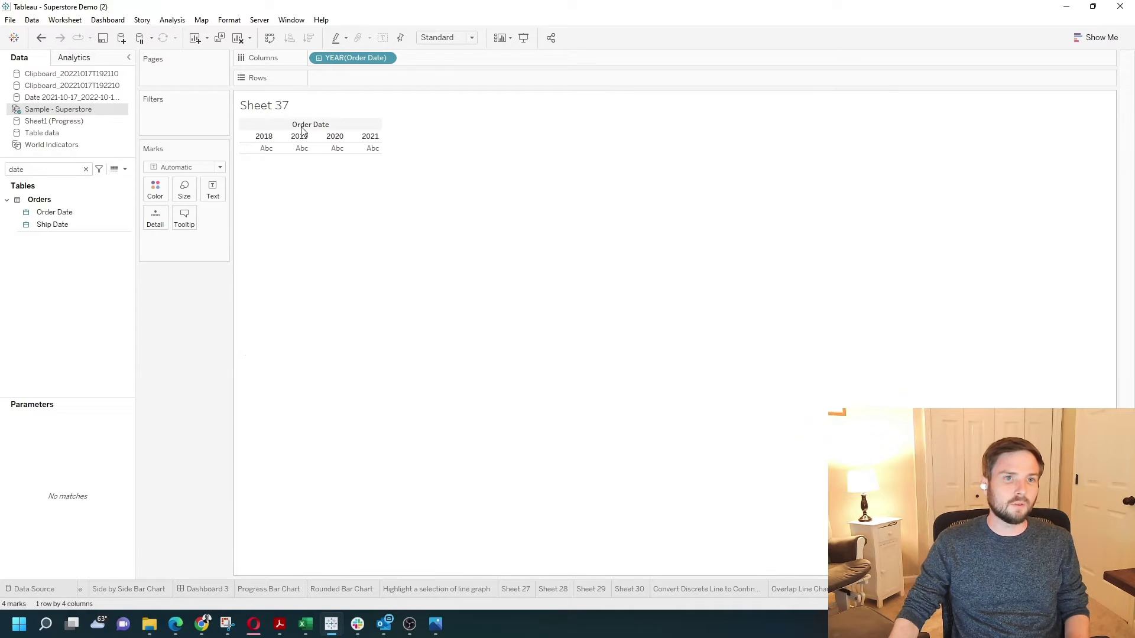
mouse_move(353, 58)
left_click(387, 59)
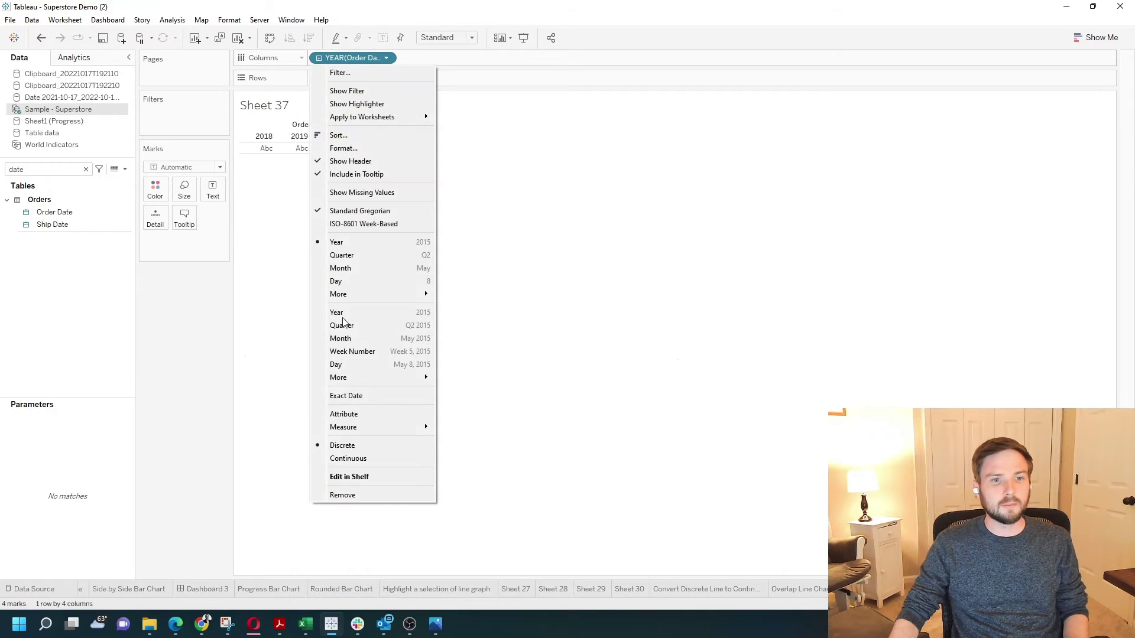
left_click(382, 339)
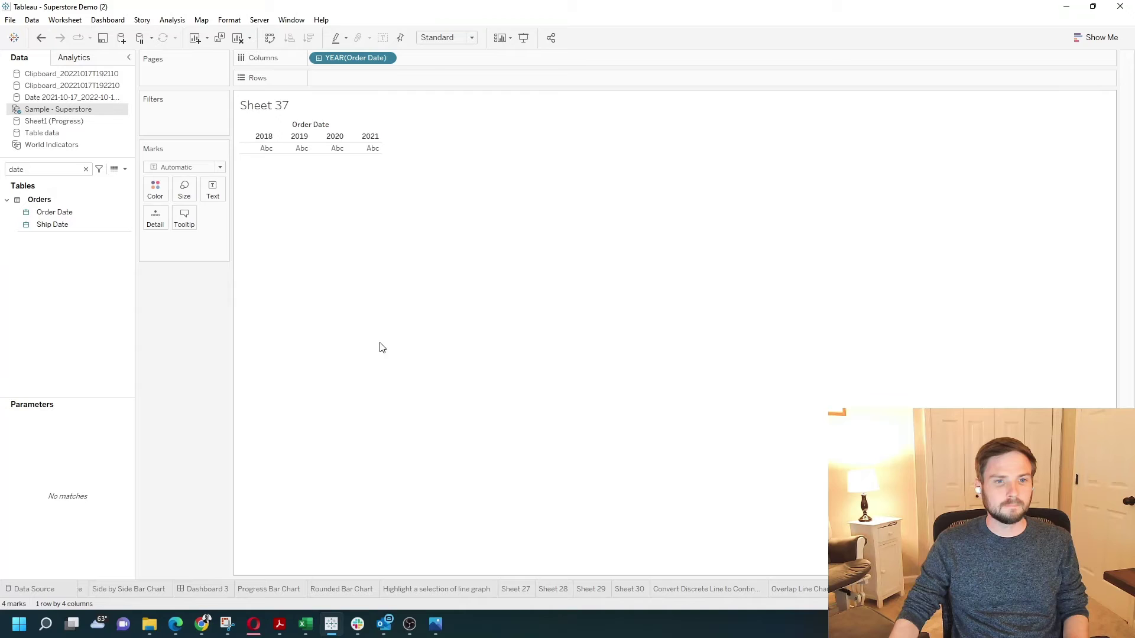
double_click(62, 169)
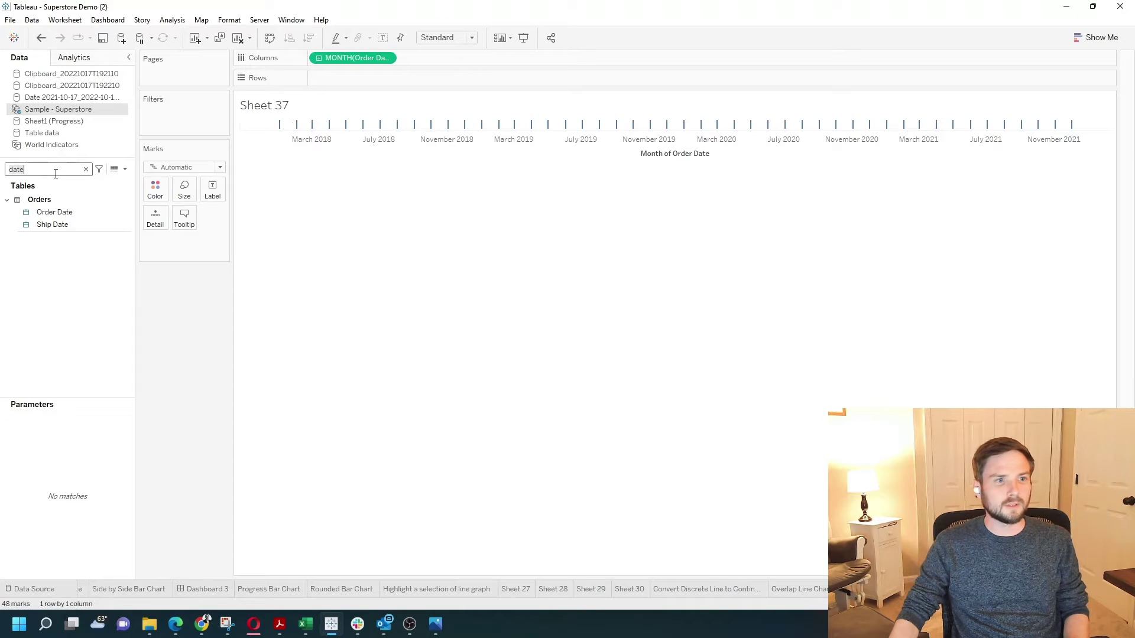
type("sales")
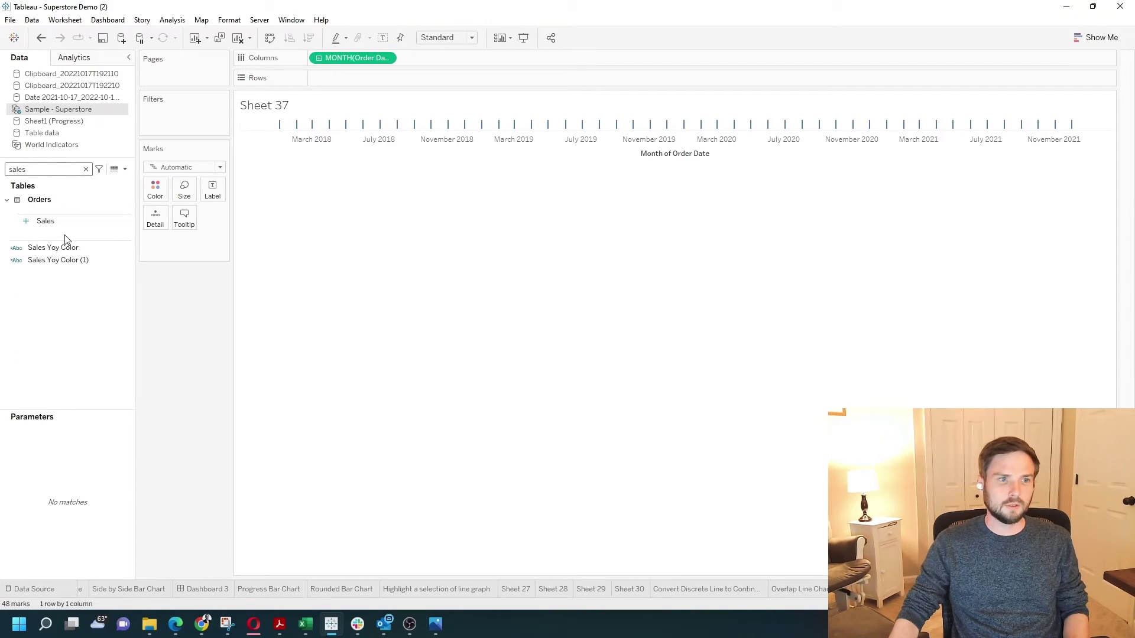
left_click_drag(49, 224, 337, 81)
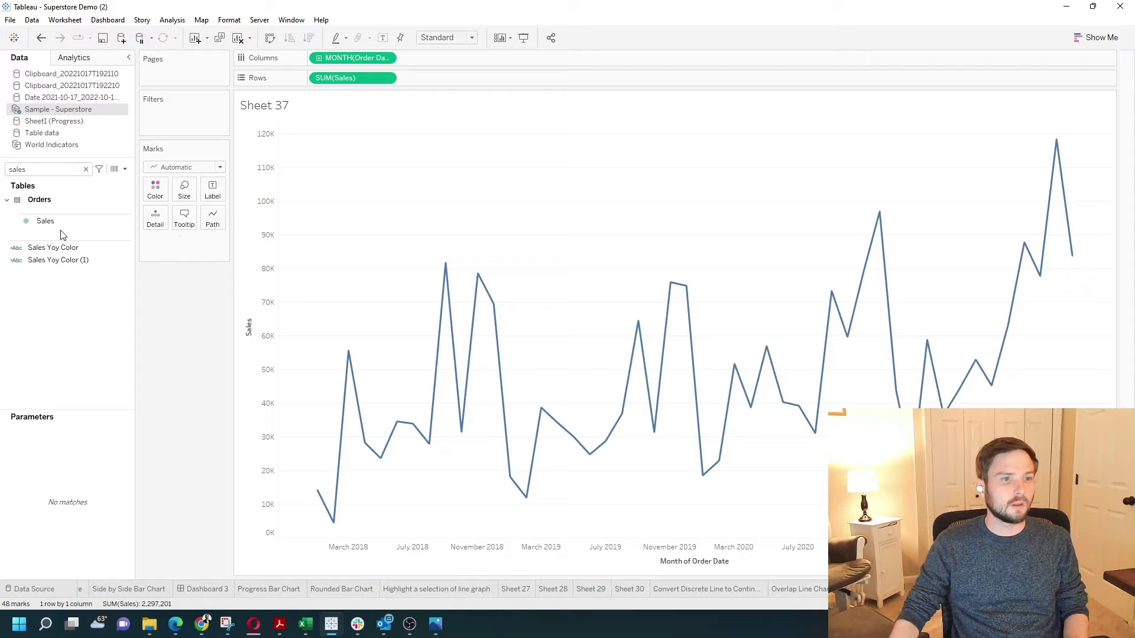
Drag Sales onto Rows again beside the existing SUM(Sales) pill.
mouse_move(51, 221)
left_mouse_down()
mouse_move(161, 153)
mouse_move(430, 82)
left_mouse_up()
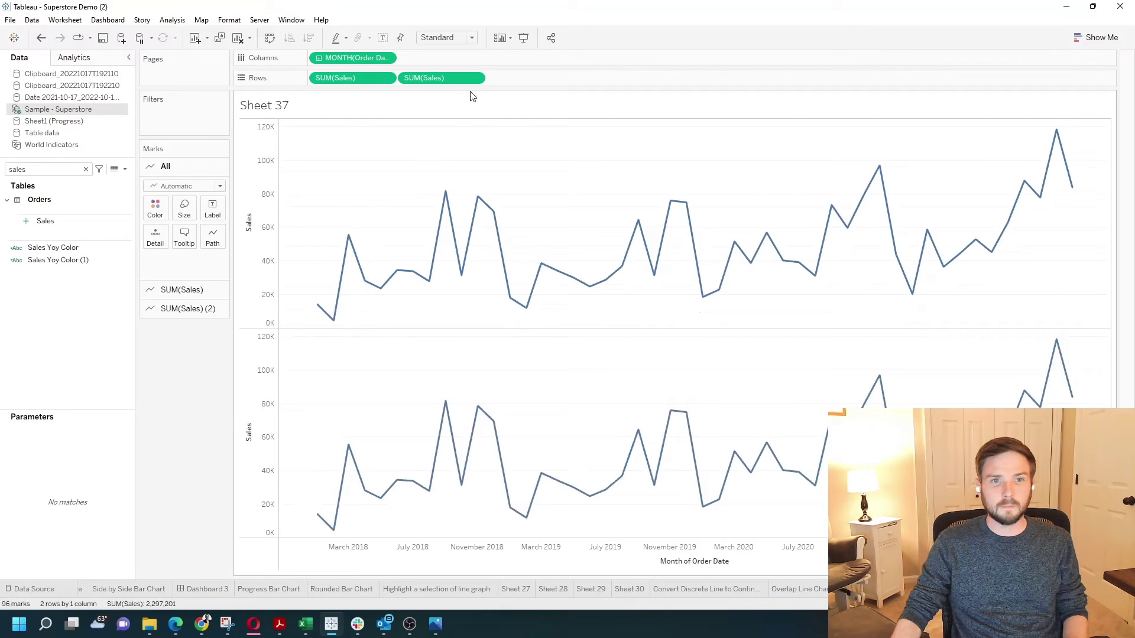
Set the SUM(Sales) (2) mark type to Circle, leaving the first chart as a line.
left_click(219, 309)
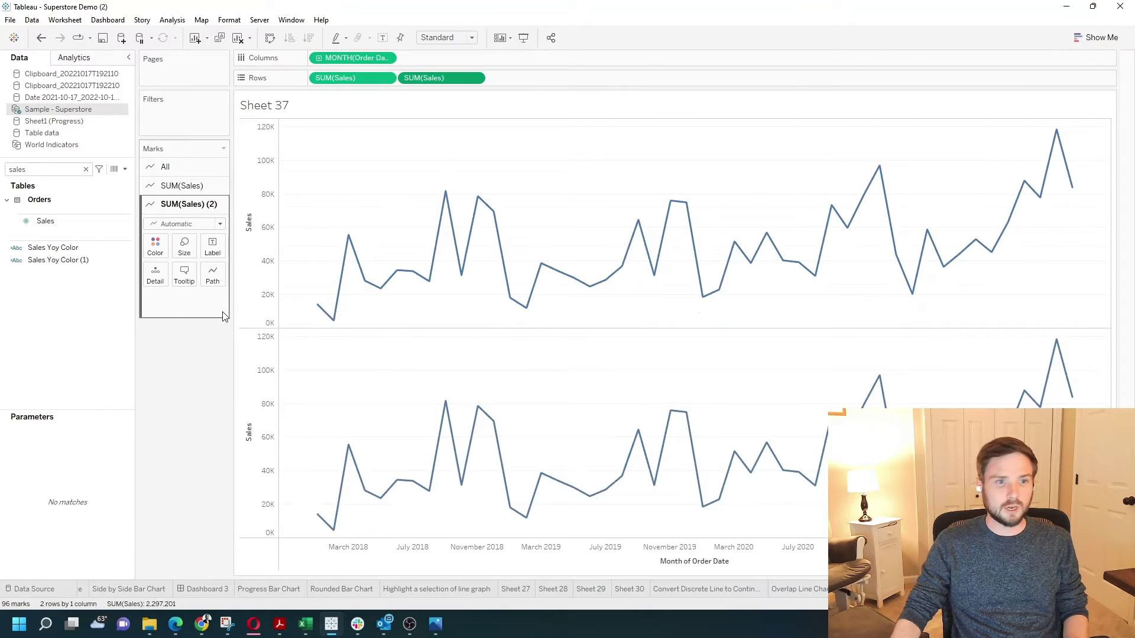
left_click(184, 228)
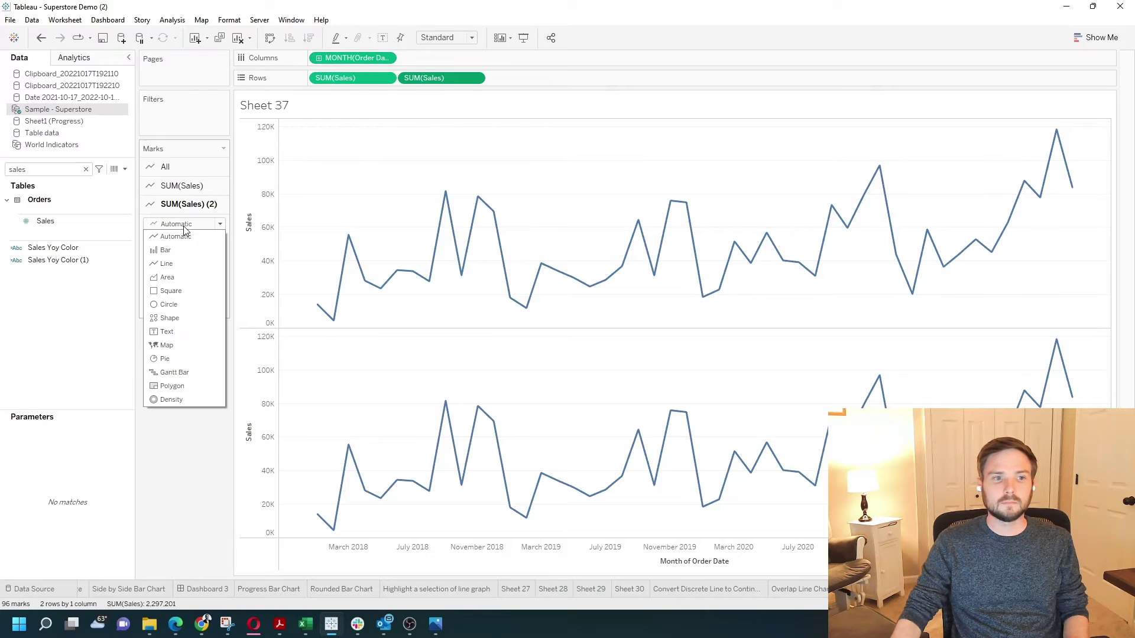
left_click(188, 305)
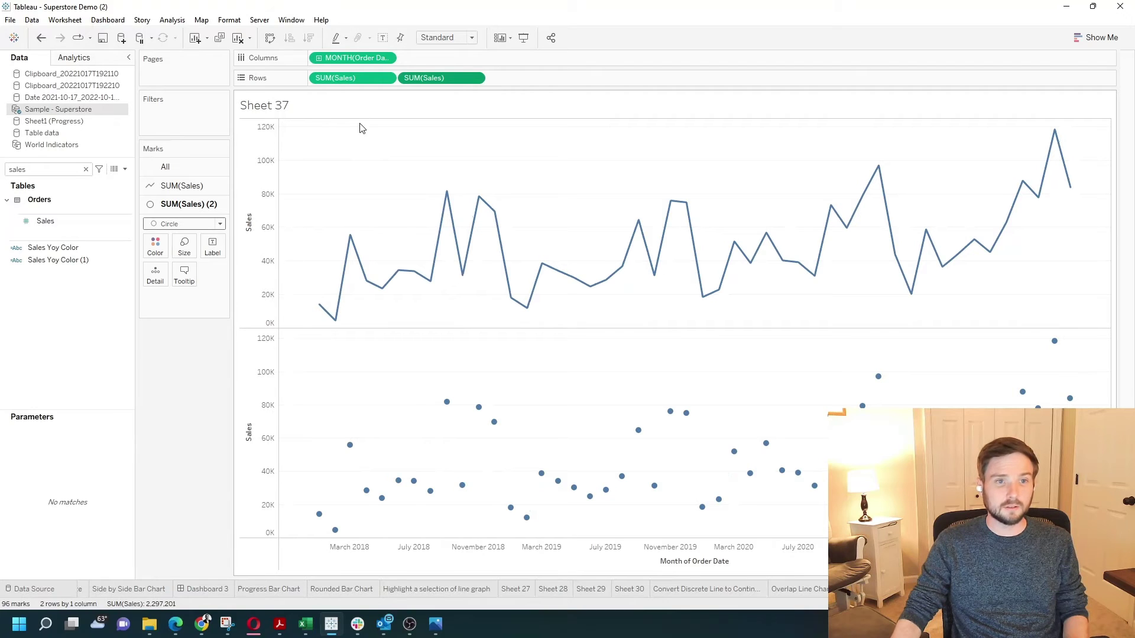
left_click(340, 78)
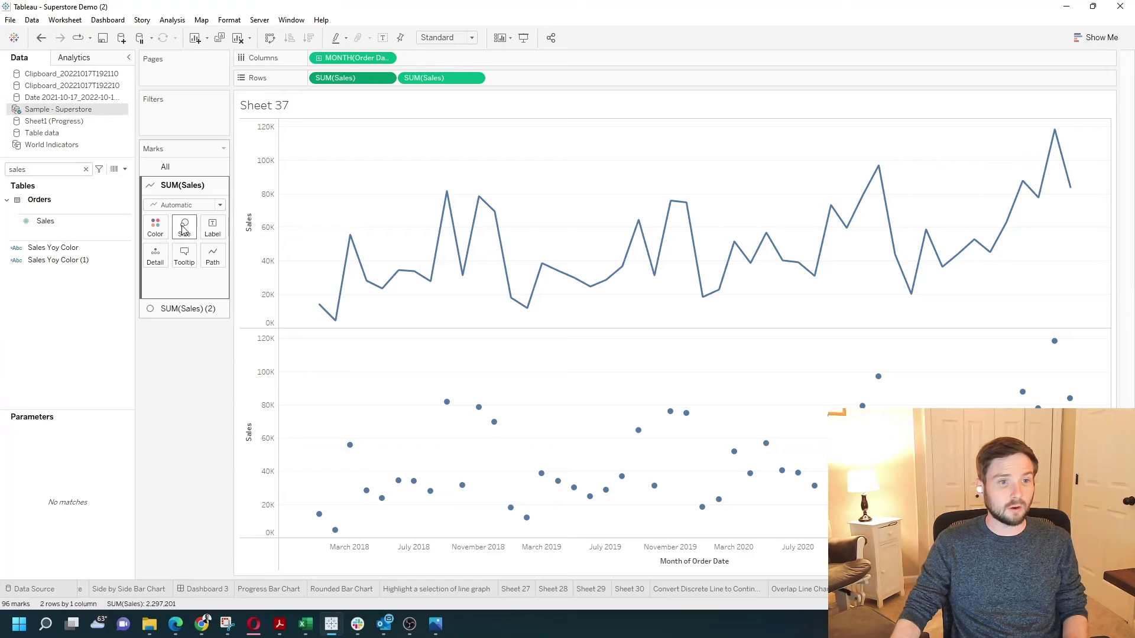
left_click(427, 78)
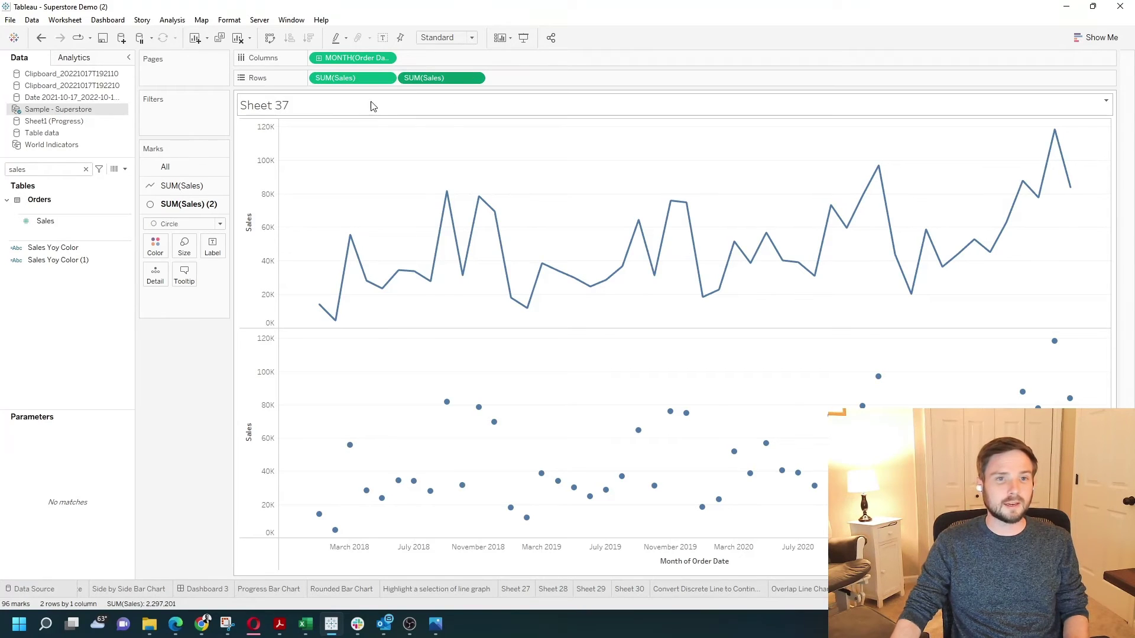
Switch SUM(Sales) (2) marks to Shape and keep the default open circle.
left_click(180, 226)
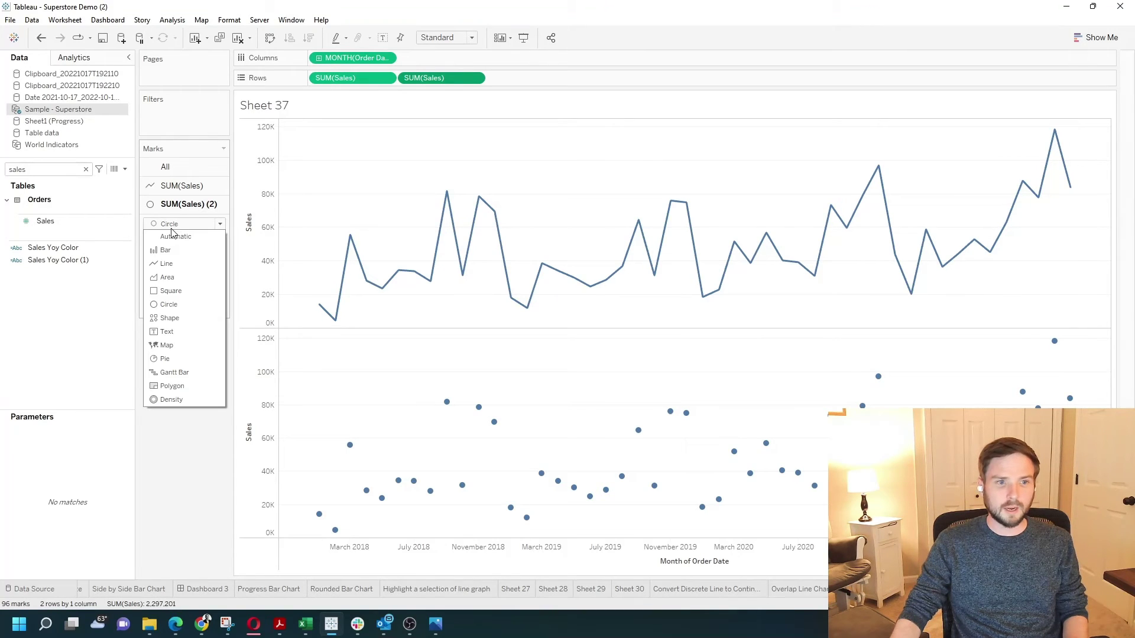
left_click(209, 319)
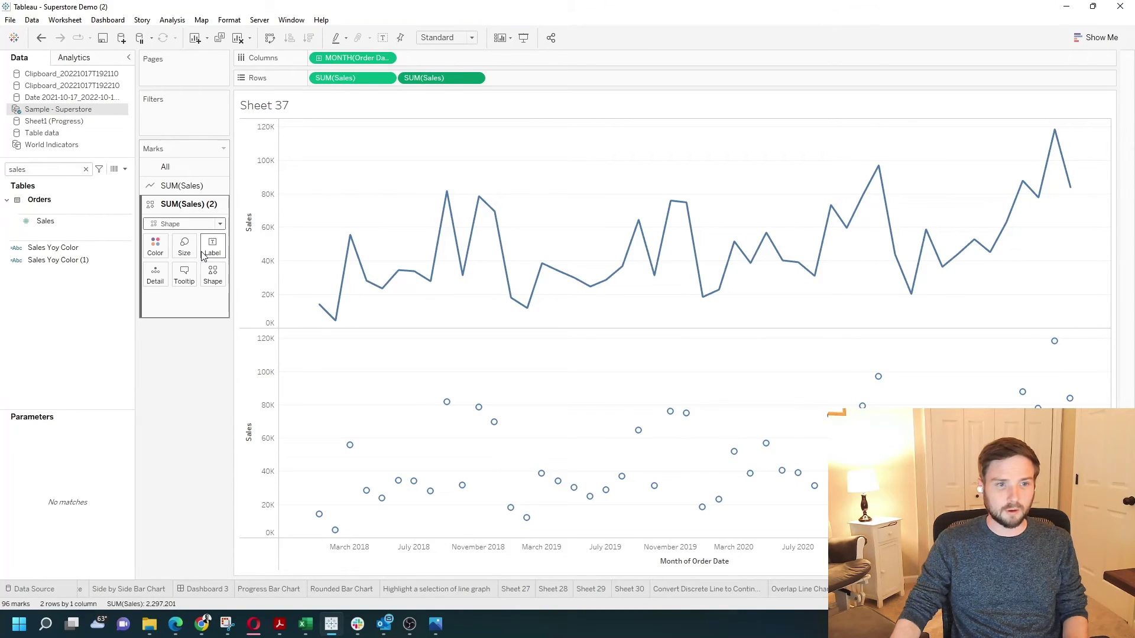
left_click(212, 275)
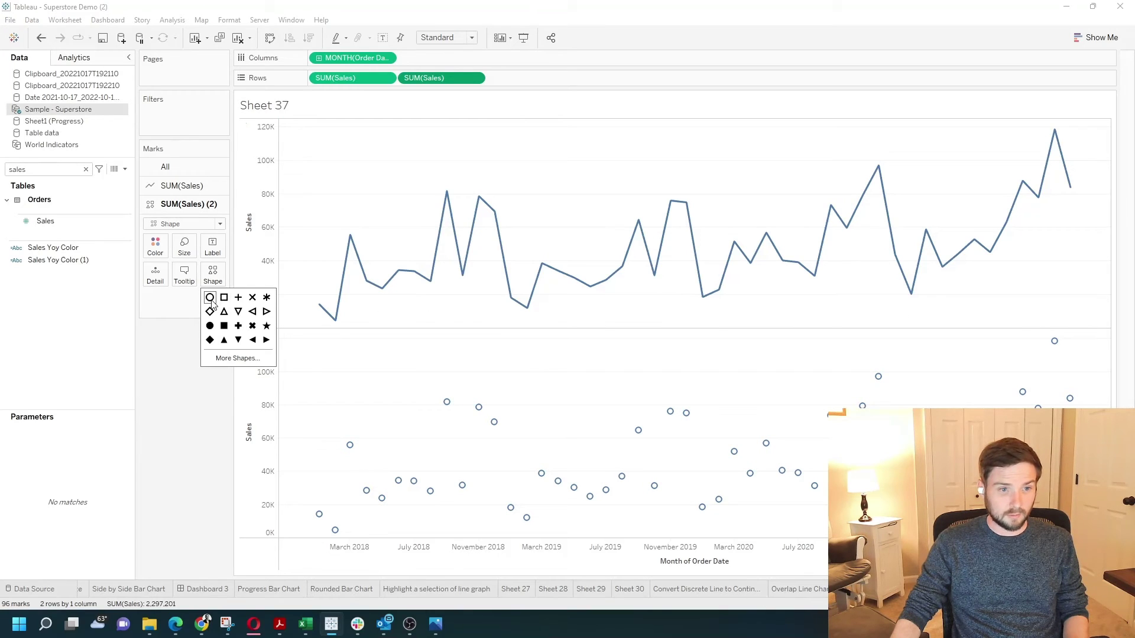
left_click(155, 316)
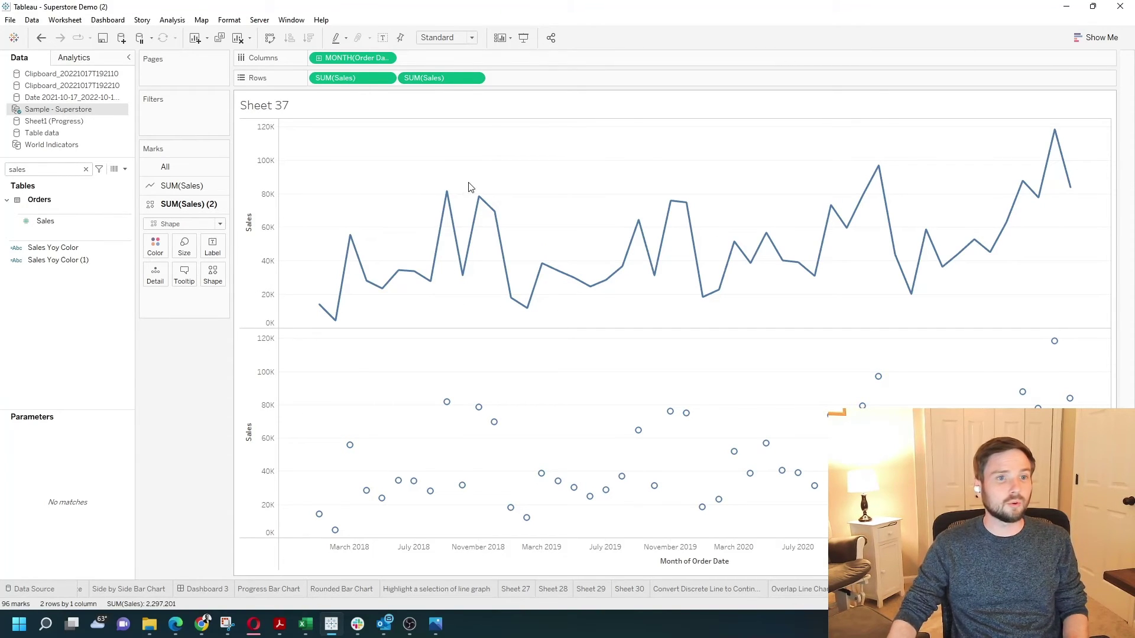
Apply Dual Axis to the second SUM(Sales) pill on Rows.
mouse_move(440, 78)
left_click(477, 79)
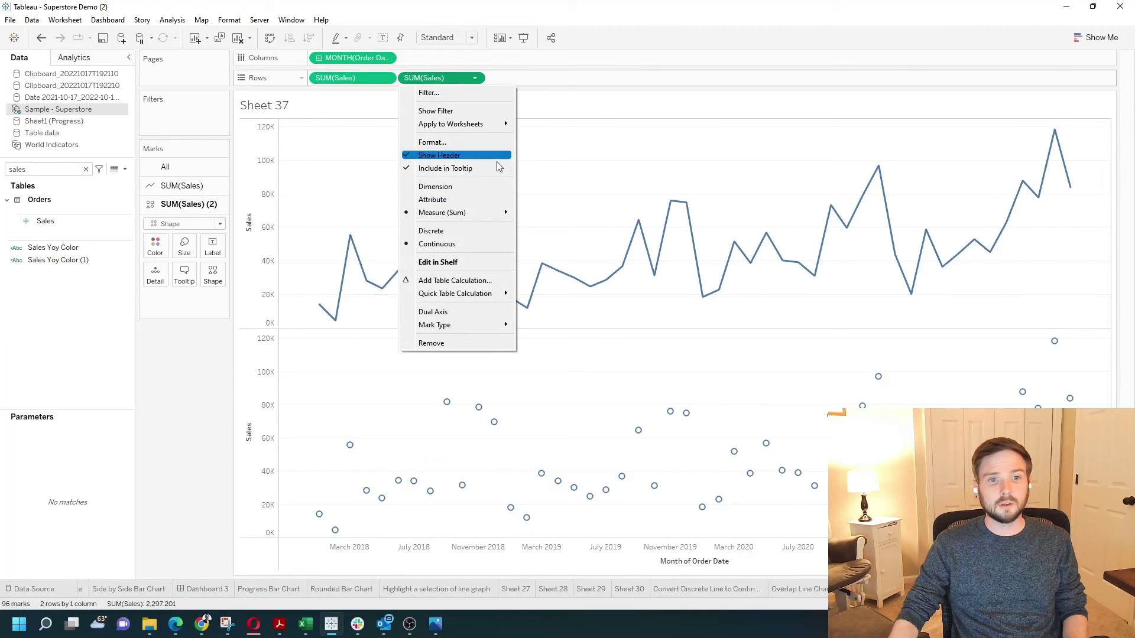
left_click(490, 321)
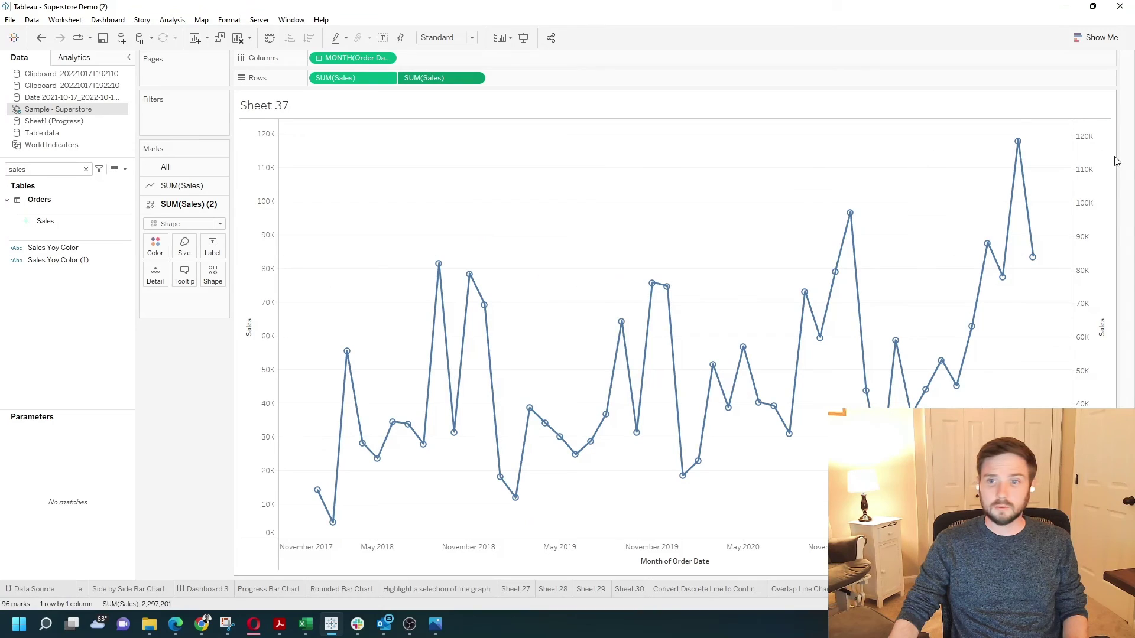
Synchronize the right Sales axis with the left one, then turn off its Show Header.
right_click(1088, 165)
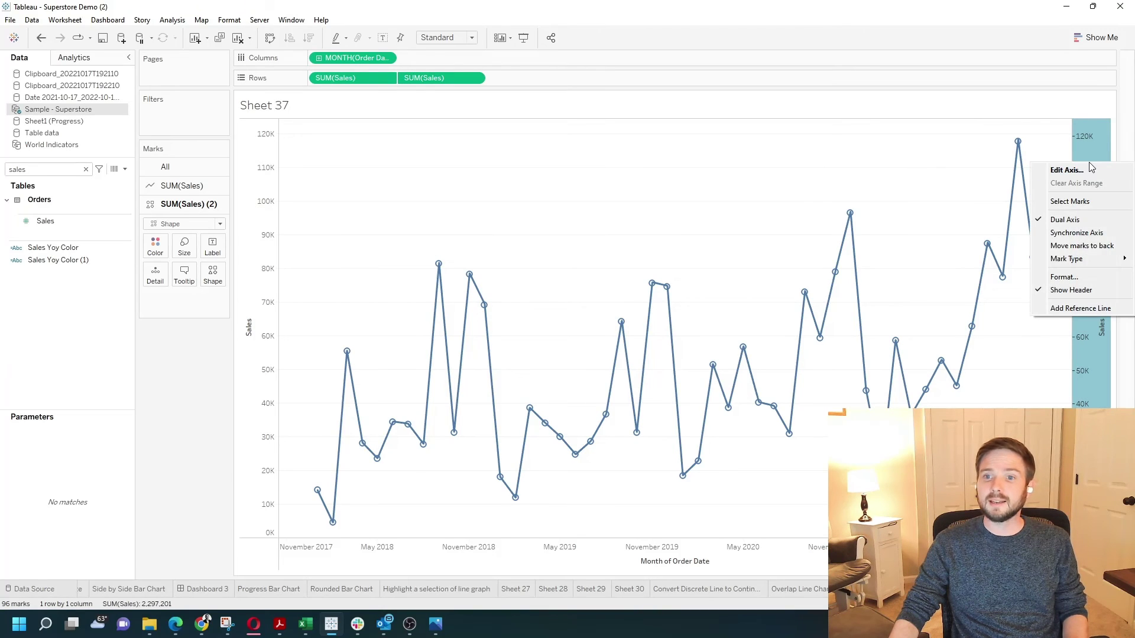
left_click(1090, 236)
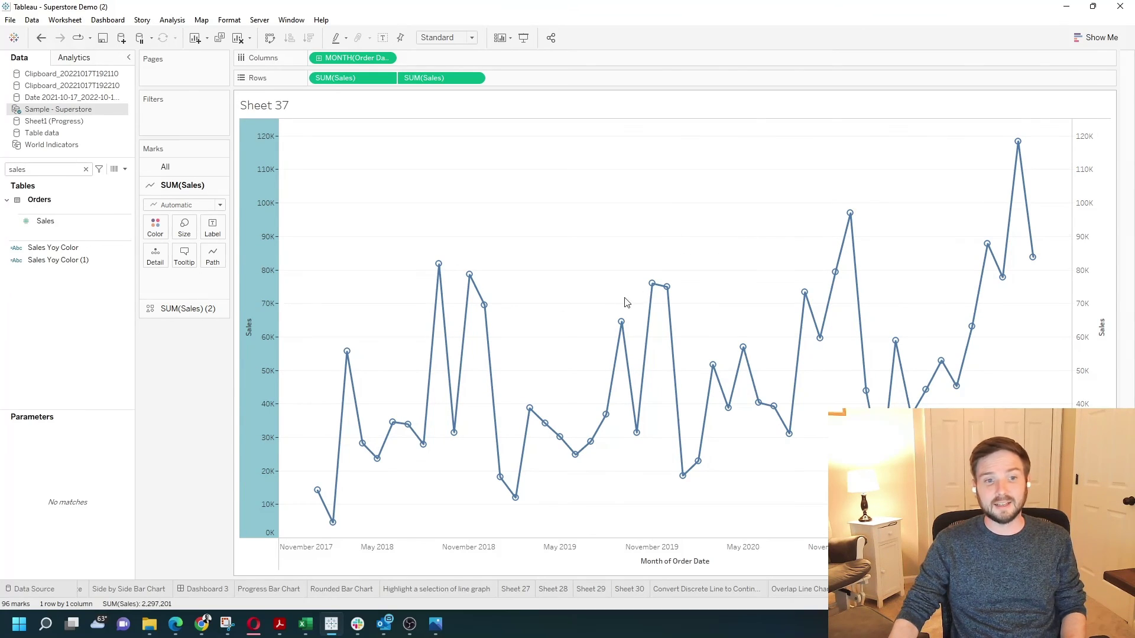
left_click(553, 250)
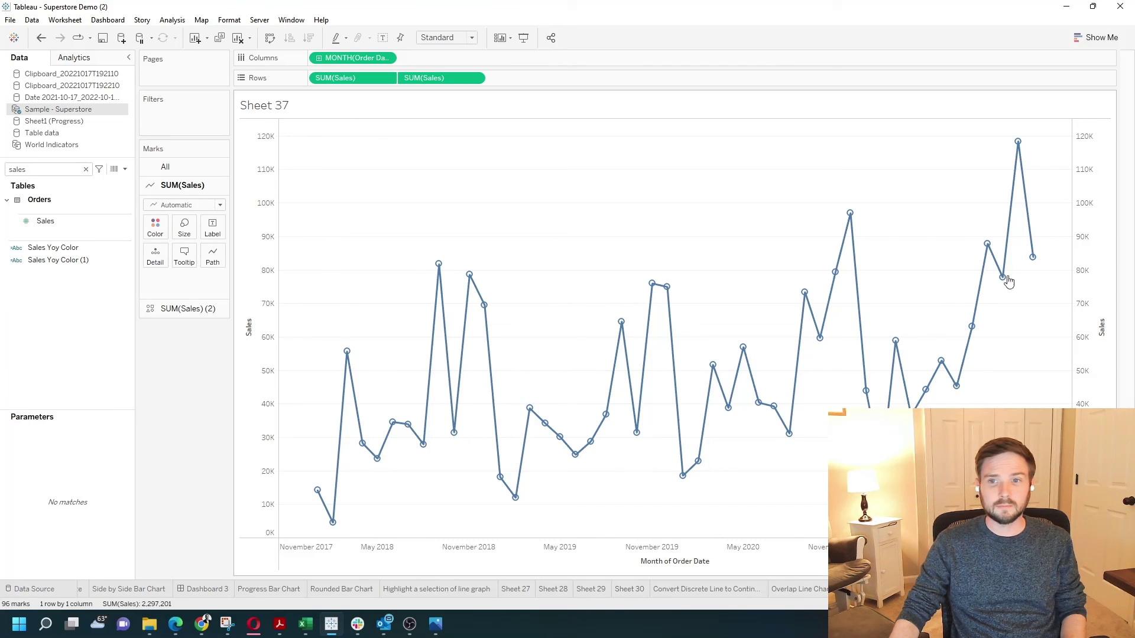
right_click(1080, 202)
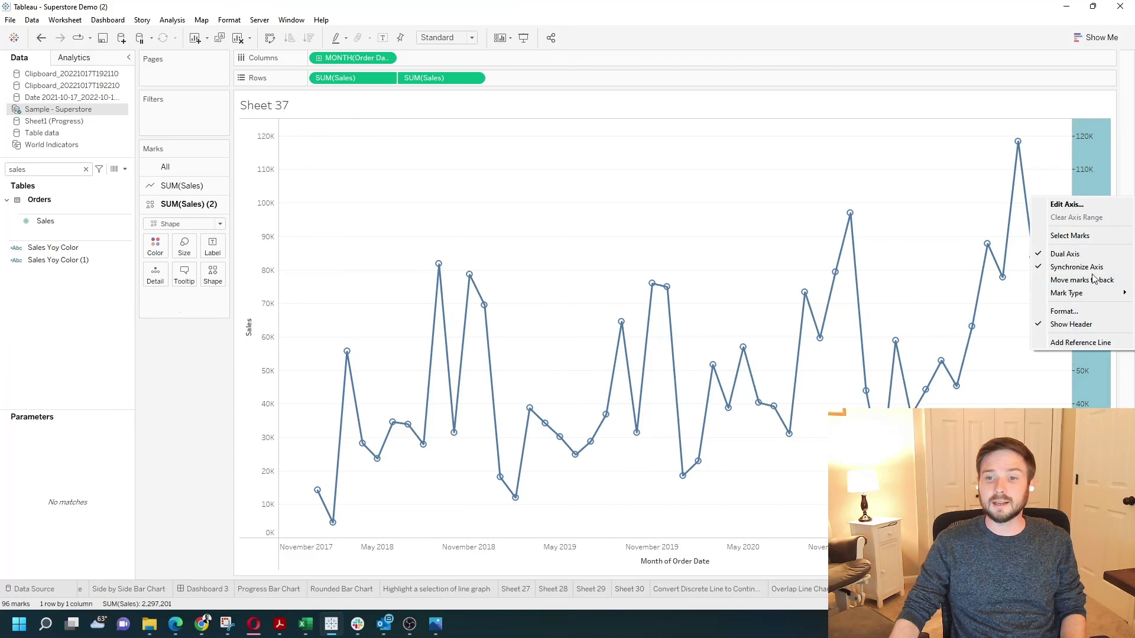
left_click(1073, 323)
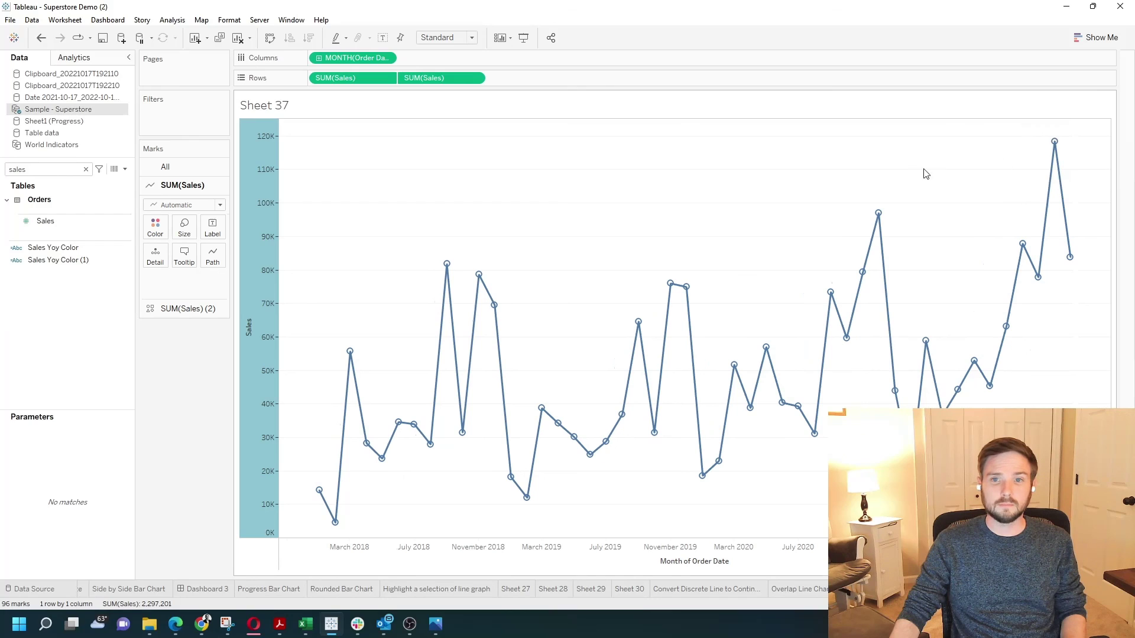